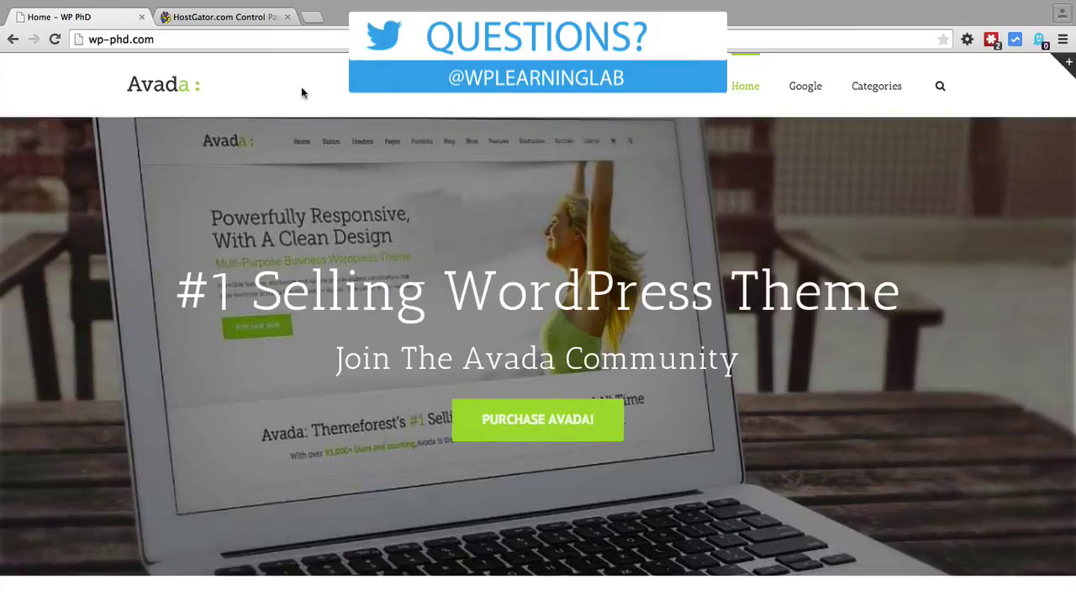
Step: Switch to the HostGator control panel, open File Manager at the document root for wp-phd.com and select the .htaccess file
click(245, 17)
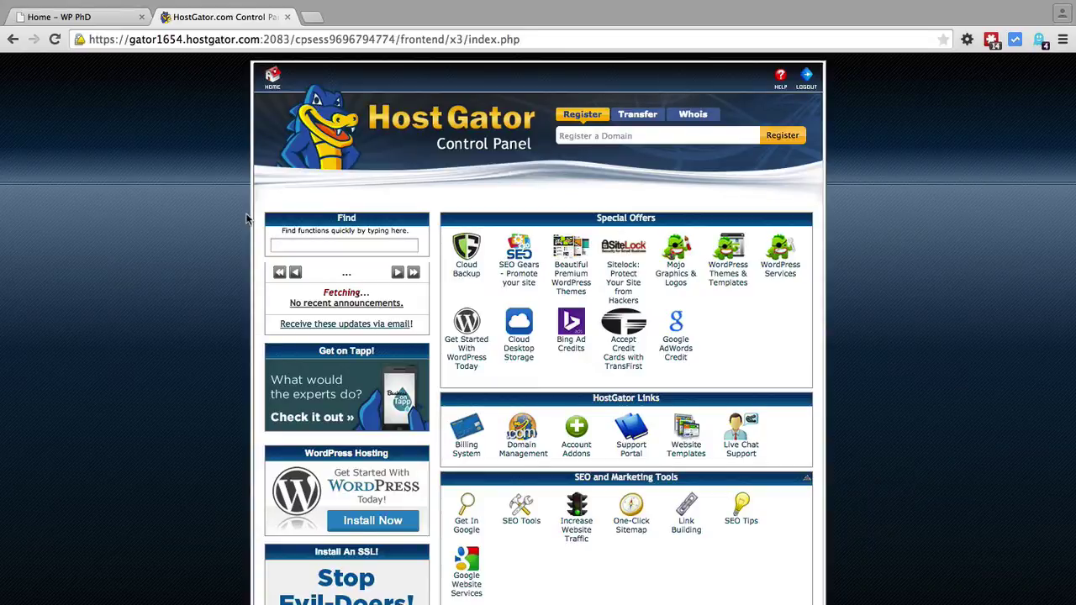
scroll(259, 241, down, 1)
scroll(259, 241, down, 5)
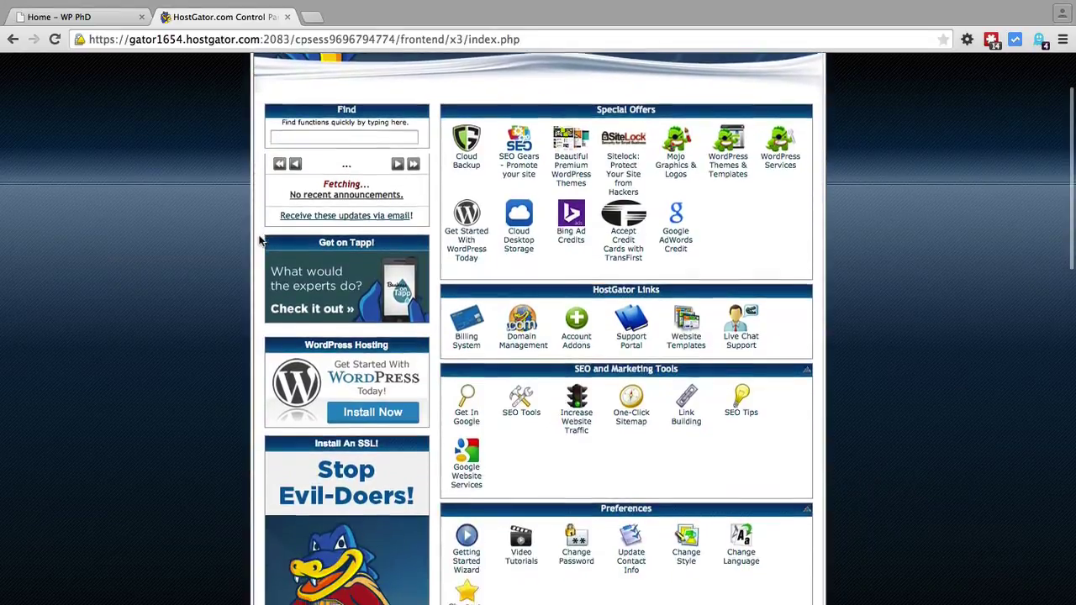
scroll(260, 241, down, 6)
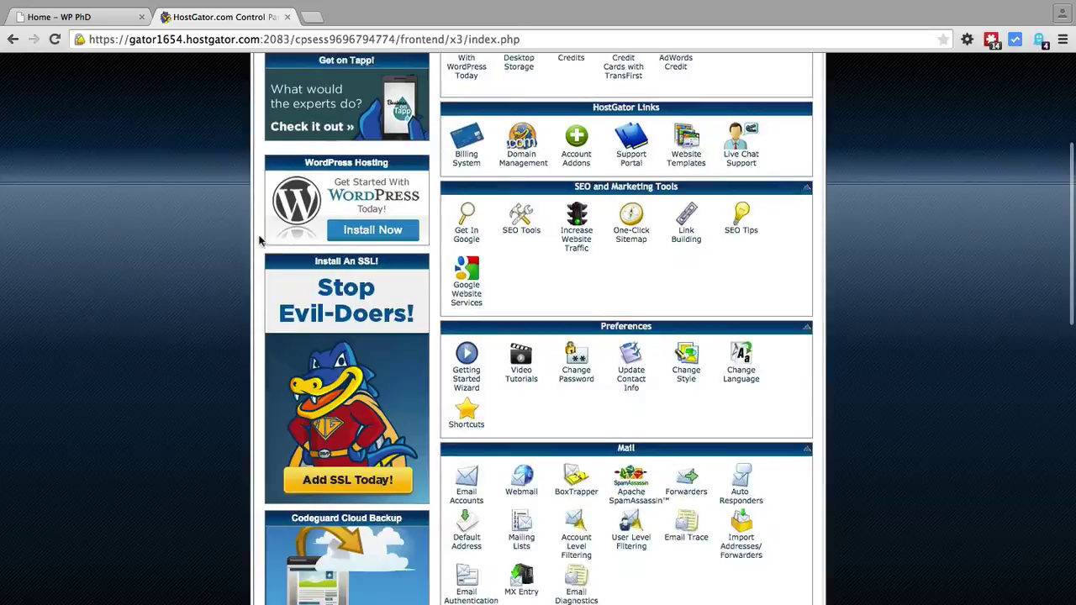
scroll(260, 241, down, 4)
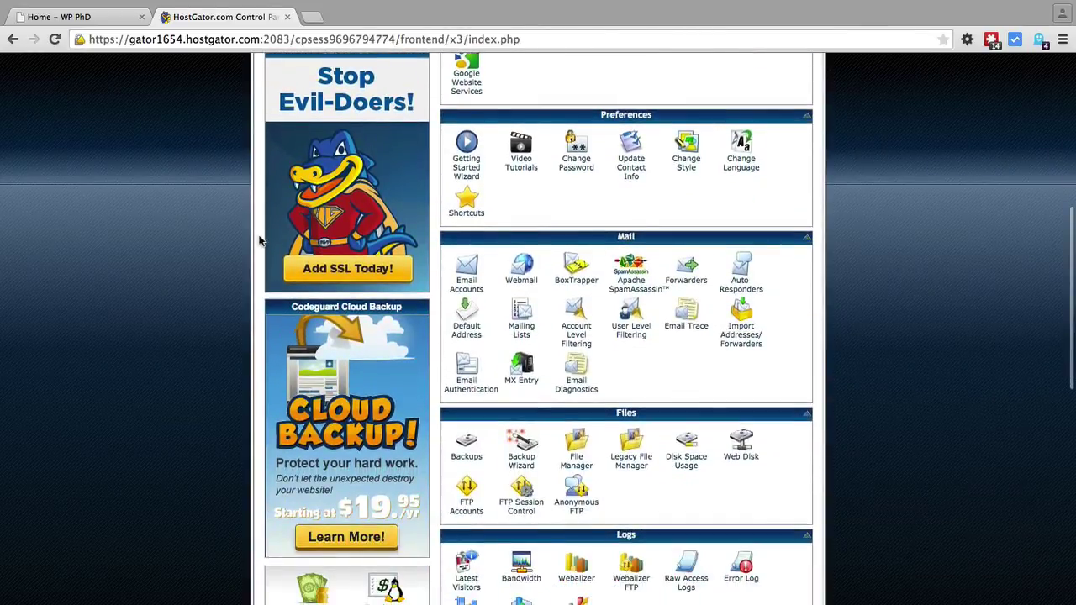
scroll(260, 241, up, 1)
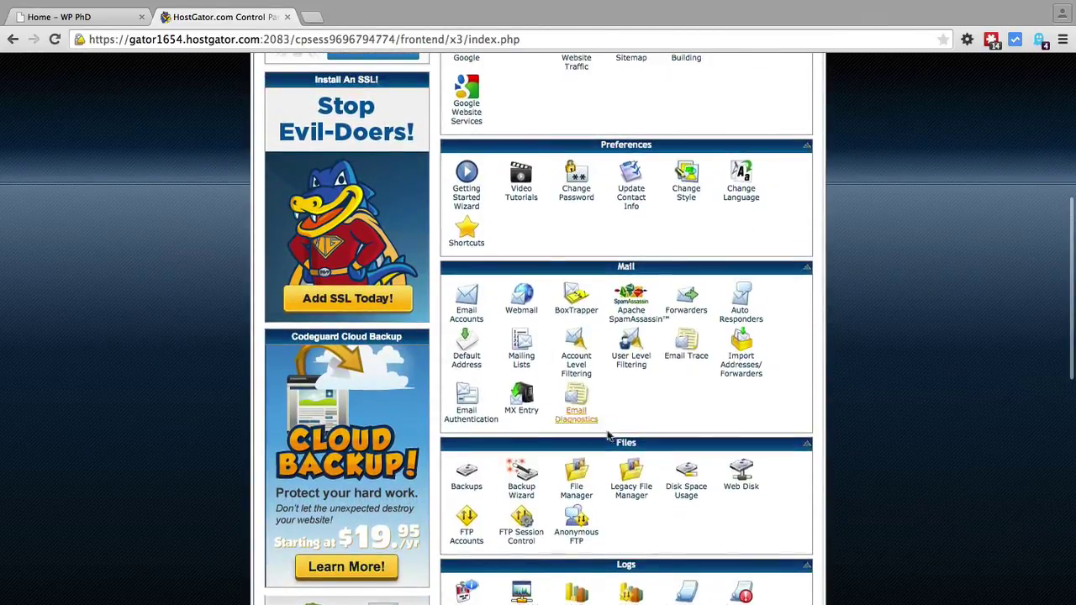
click(578, 495)
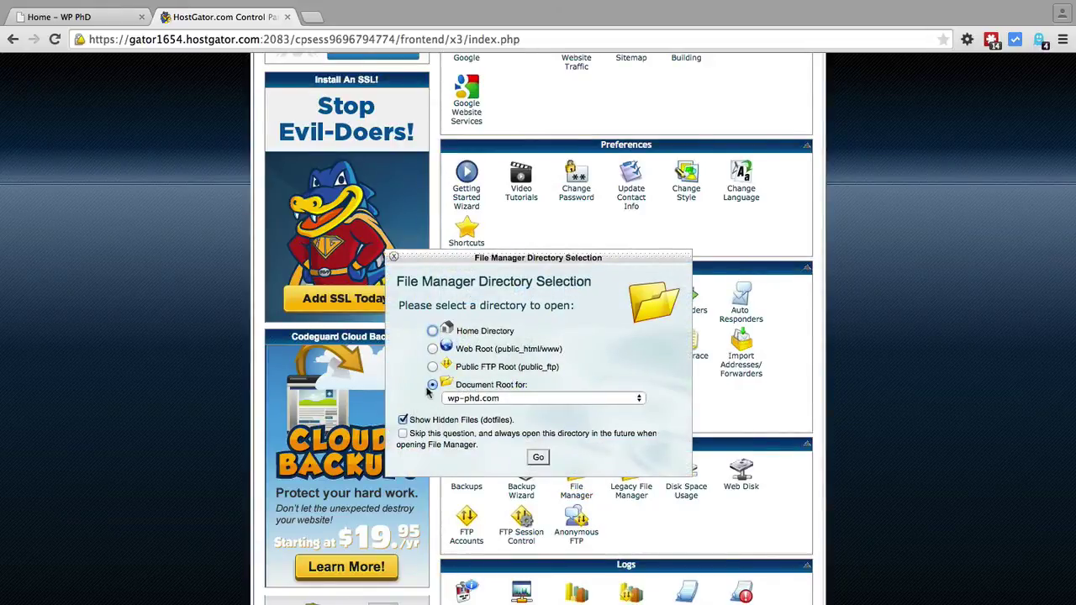
click(539, 459)
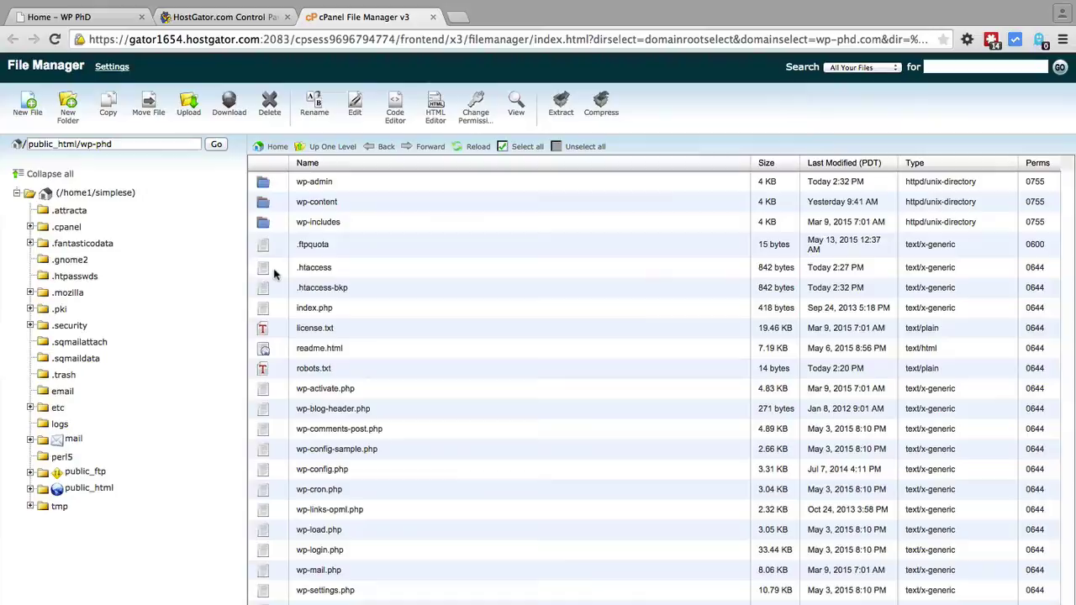
click(273, 270)
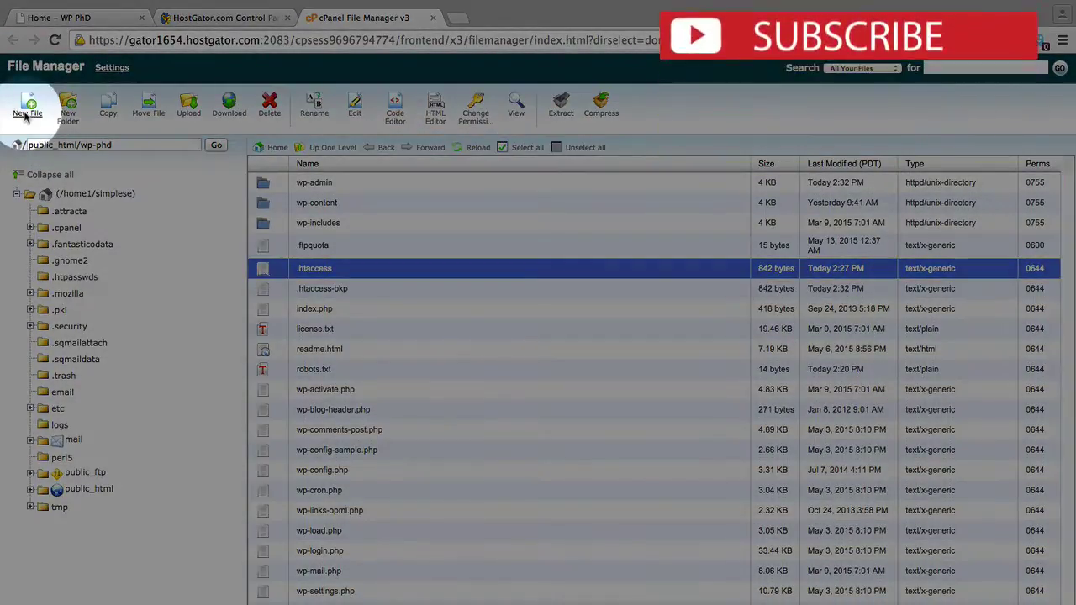
click(25, 112)
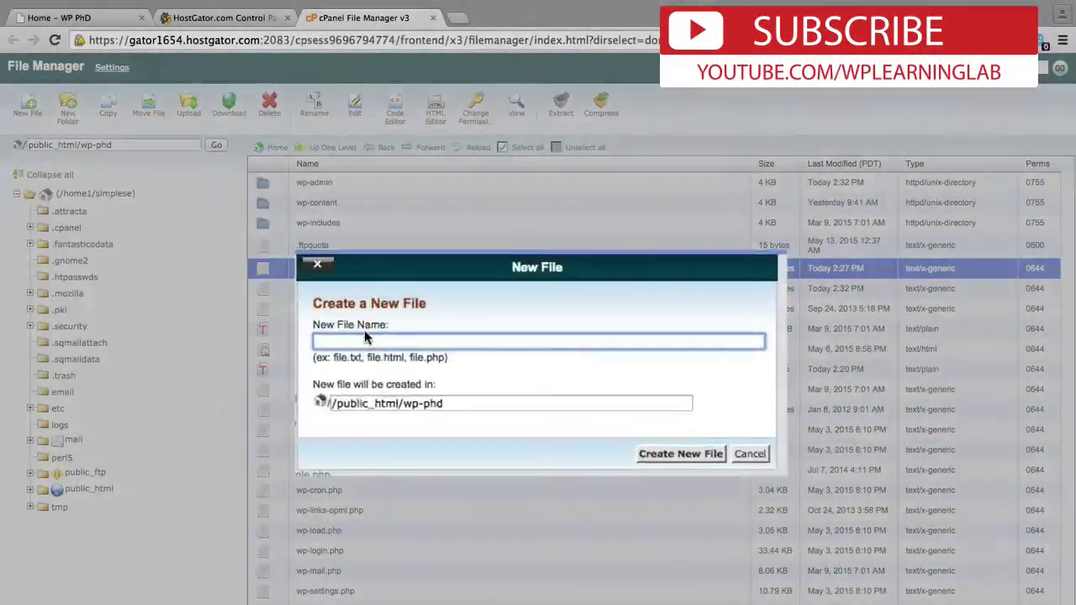
text(.h)
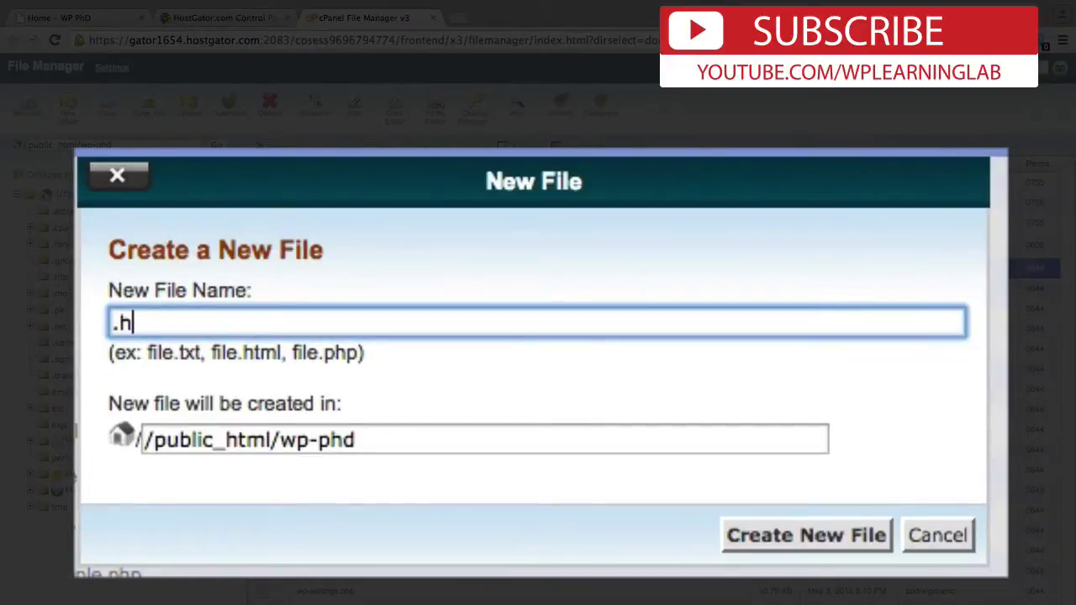
text(taccess)
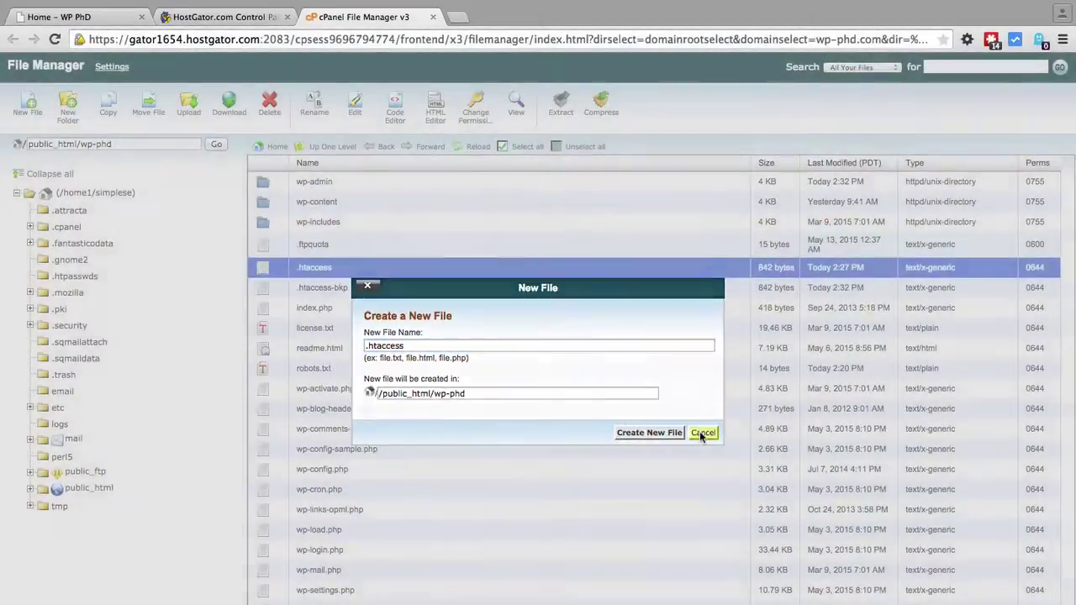
Step: Open .htaccess for editing and add a "Blacklist Undesired IPs (User and Bots)" Limit GET POST PUT block below the WordPress rules, denying 123.456.789
click(825, 488)
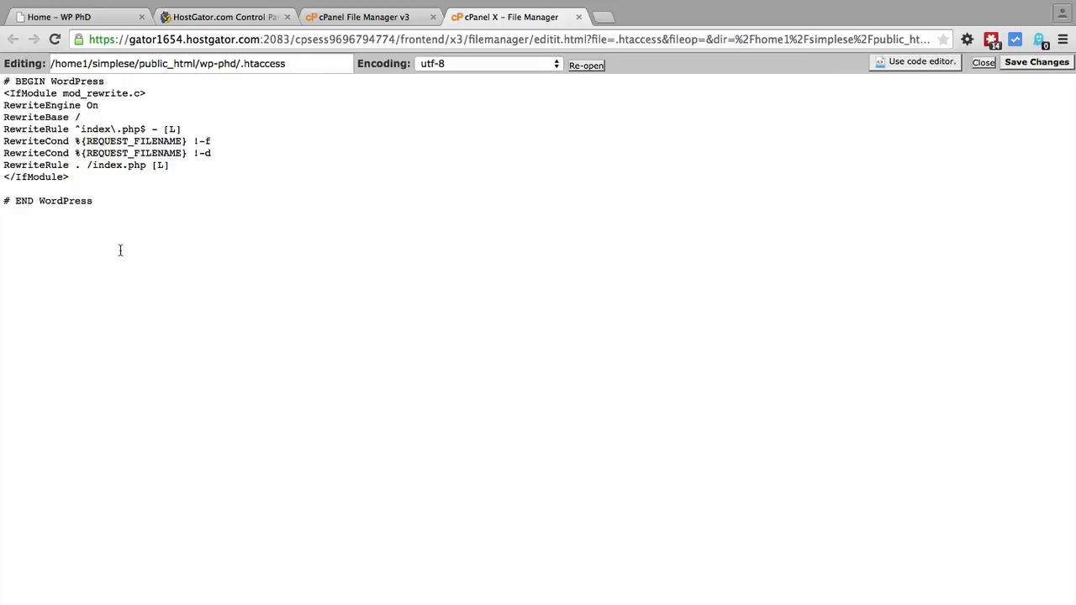
click(120, 248)
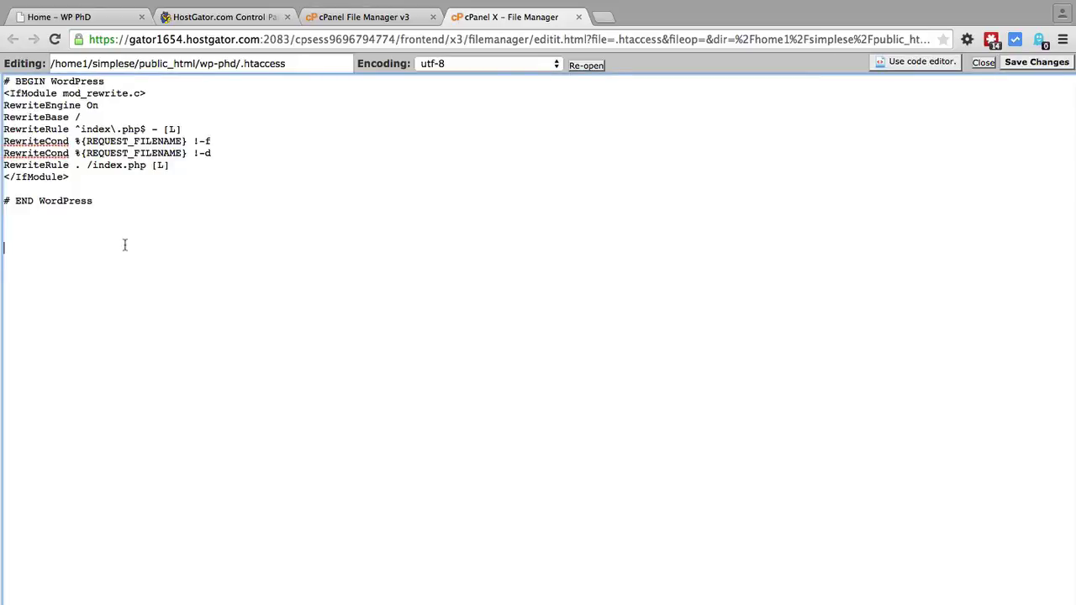
click(131, 238)
text(# BEGIN Blacklist Undesired IPs (User and Bots)  <Limit GET POST PUT> order allow,deny allow from all deny from 123.456.789 </LIMIT>  # END Blacklist Undesired IPs (User and Bots))
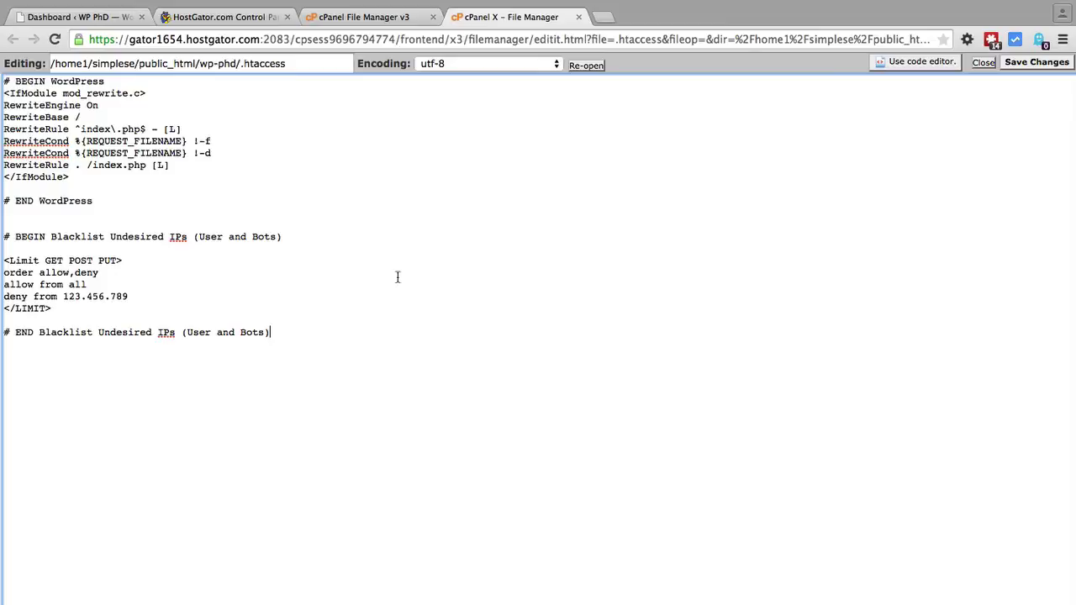
Step: Open the comments list in the WordPress admin and copy the IP address of the spam comment submitted on 2014/12/22
click(100, 17)
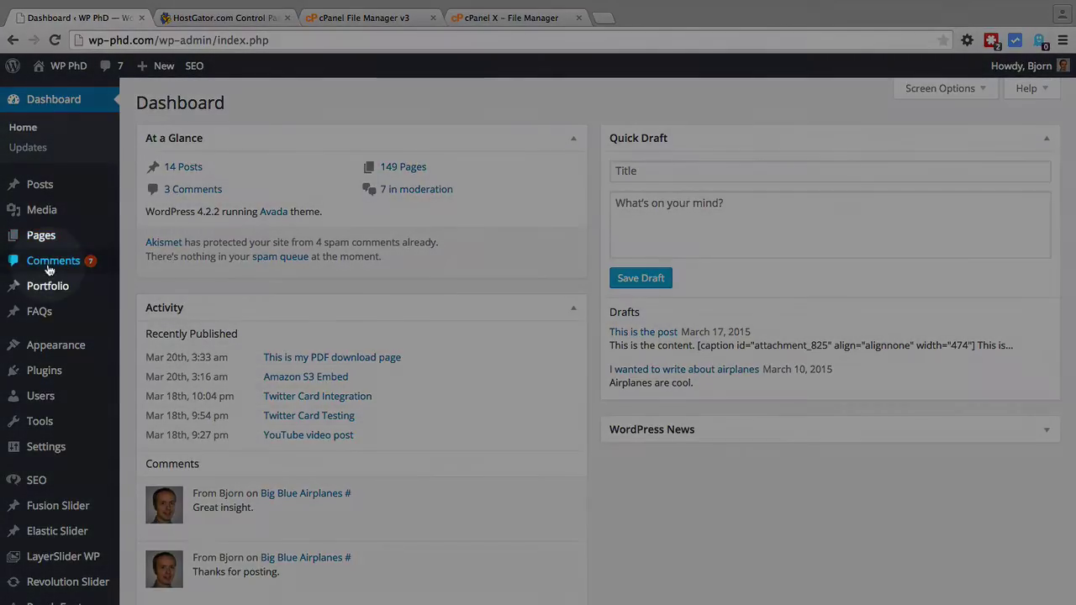
click(63, 266)
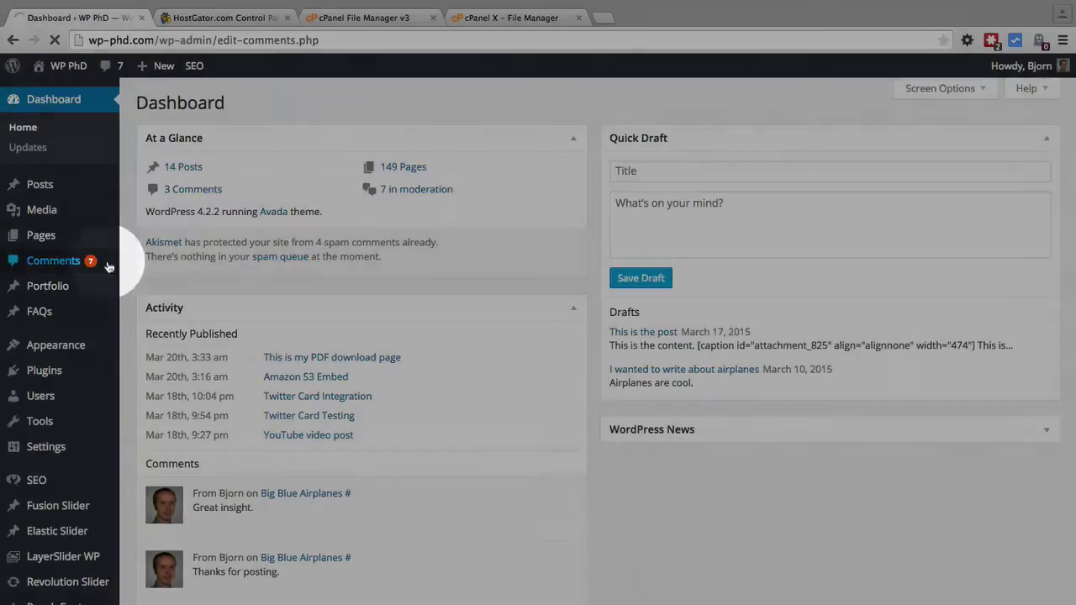
scroll(150, 347, down, 1)
scroll(150, 347, down, 4)
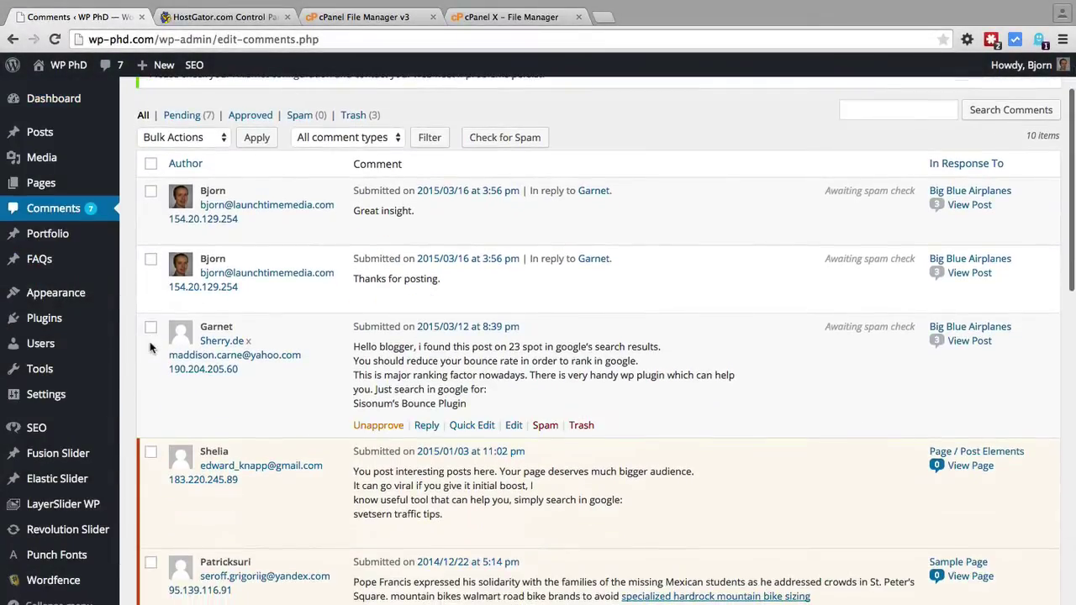
scroll(150, 342, down, 1)
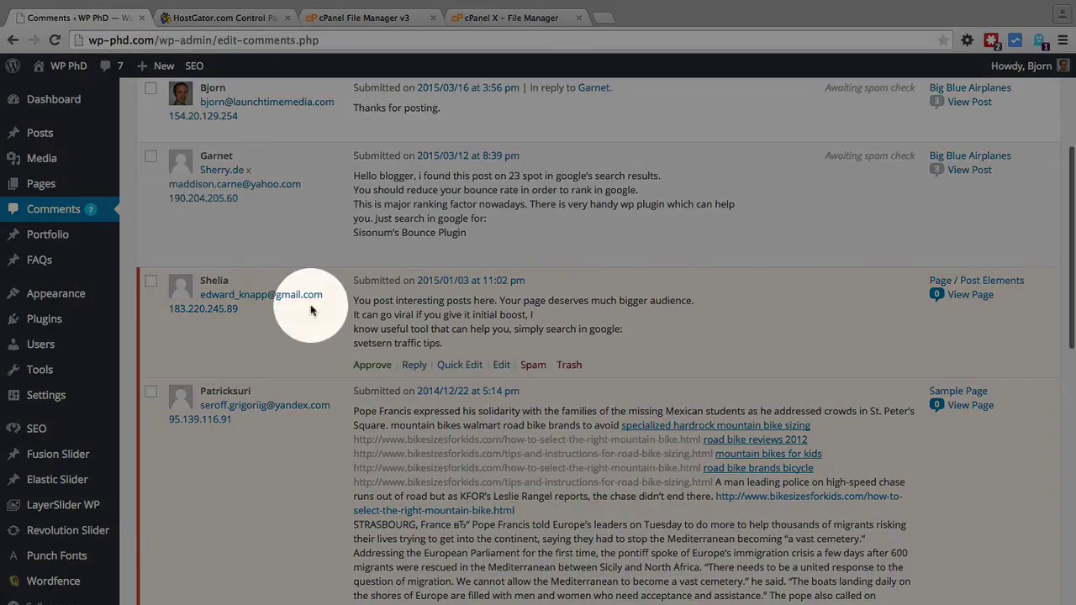
scroll(311, 305, down, 4)
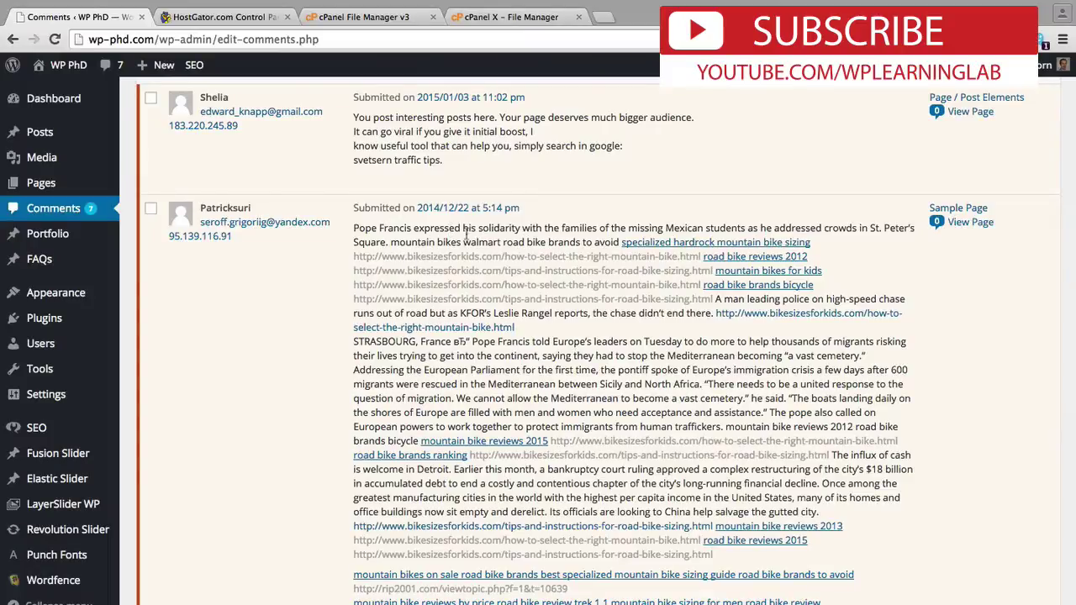
scroll(328, 252, down, 3)
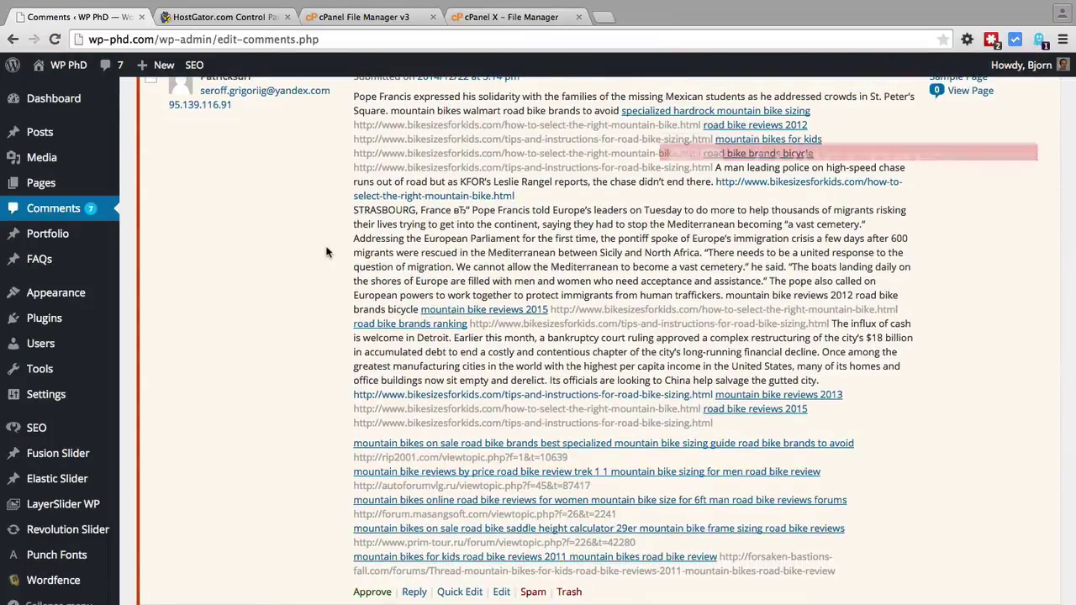
scroll(327, 252, up, 3)
drag(239, 257, 171, 255)
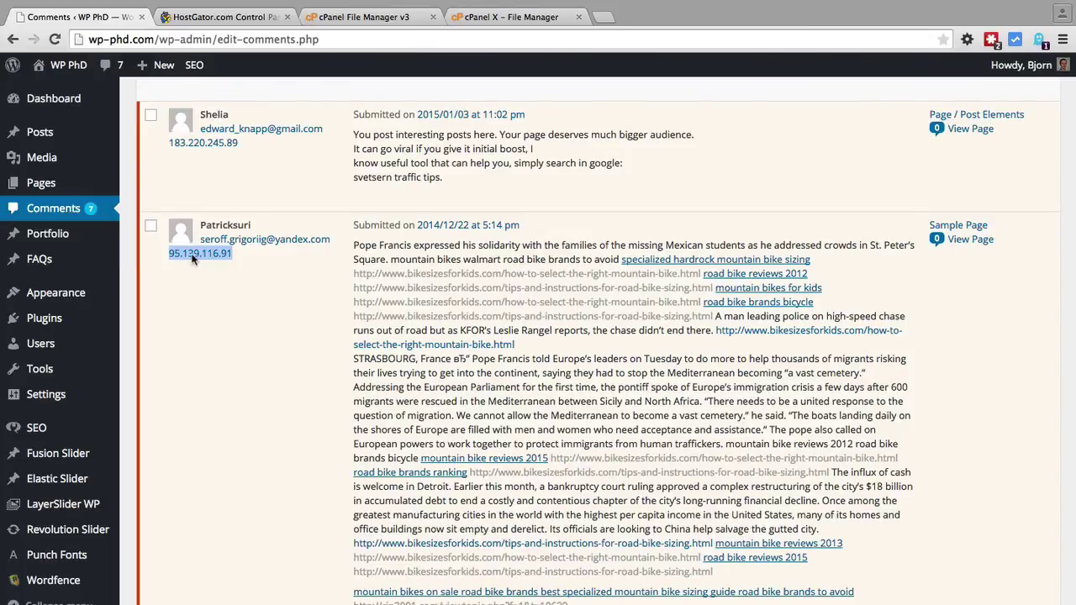
right_click(192, 258)
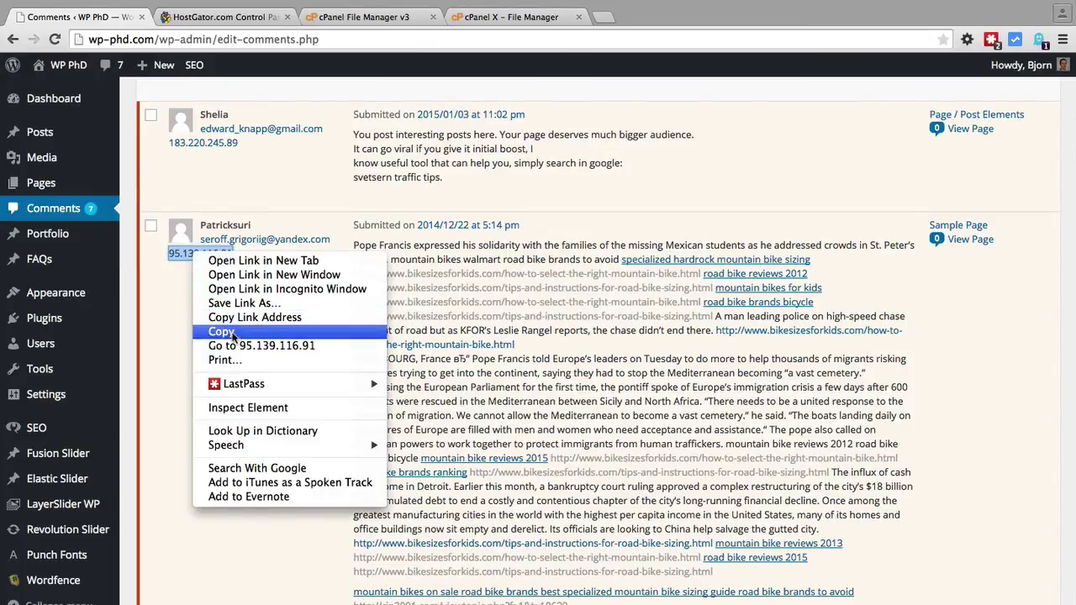
click(234, 331)
click(460, 30)
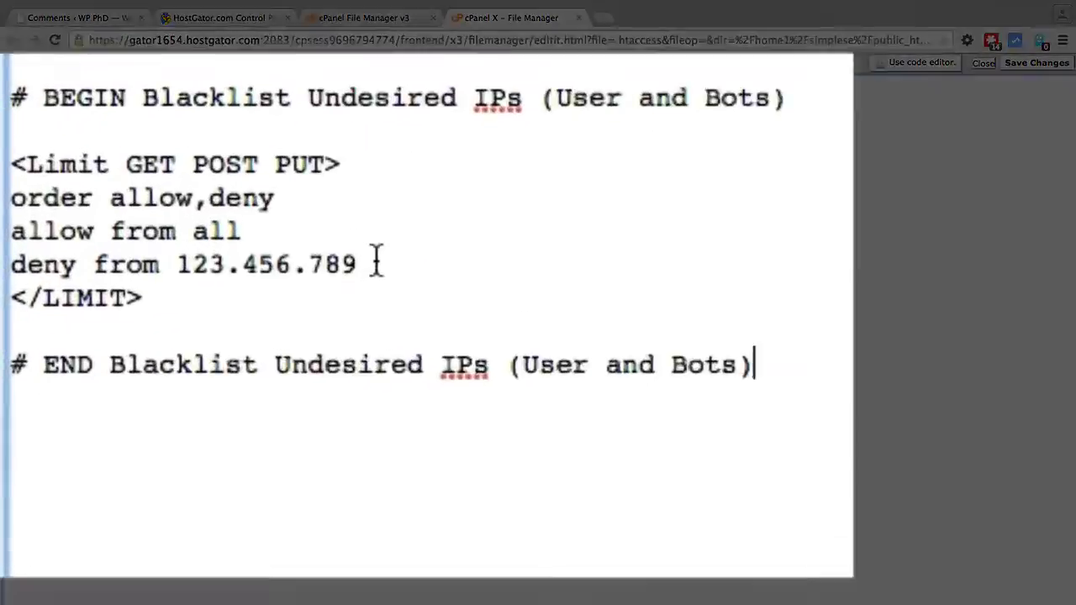
drag(132, 296, 62, 296)
right_click(250, 271)
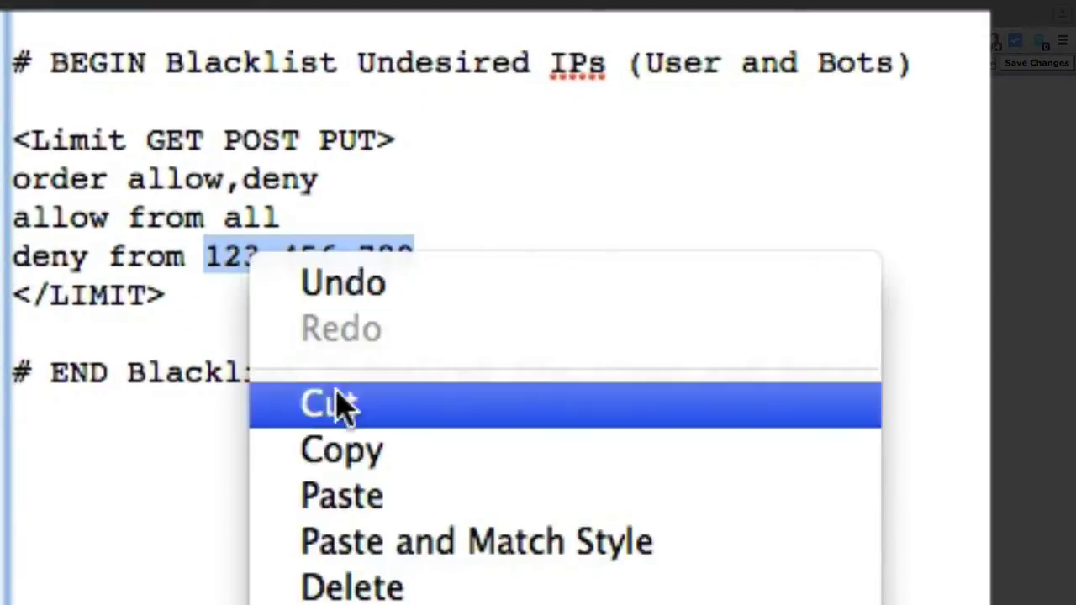
click(363, 496)
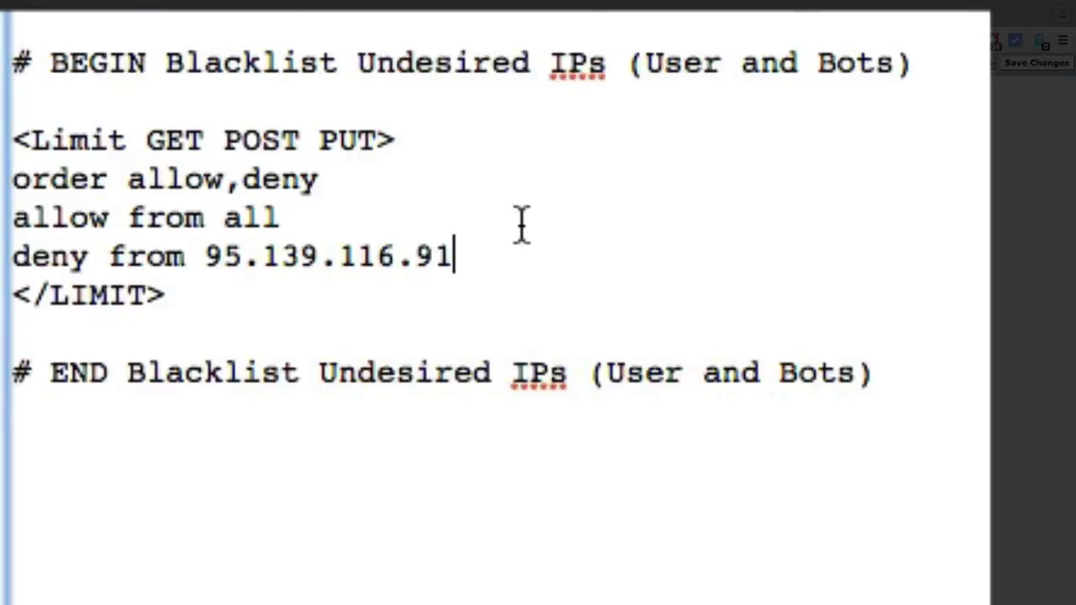
Step: Duplicate the "deny from 95.139.116.91" line directly beneath itself, keeping the closing LIMIT tag on its own line
drag(470, 257, 14, 264)
right_click(318, 253)
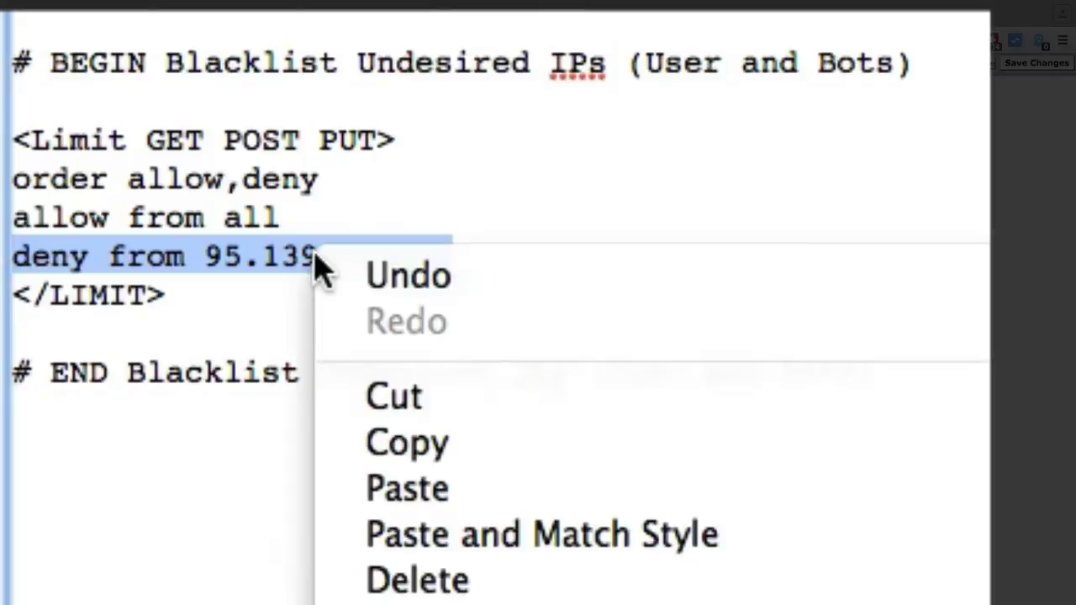
click(409, 445)
click(496, 252)
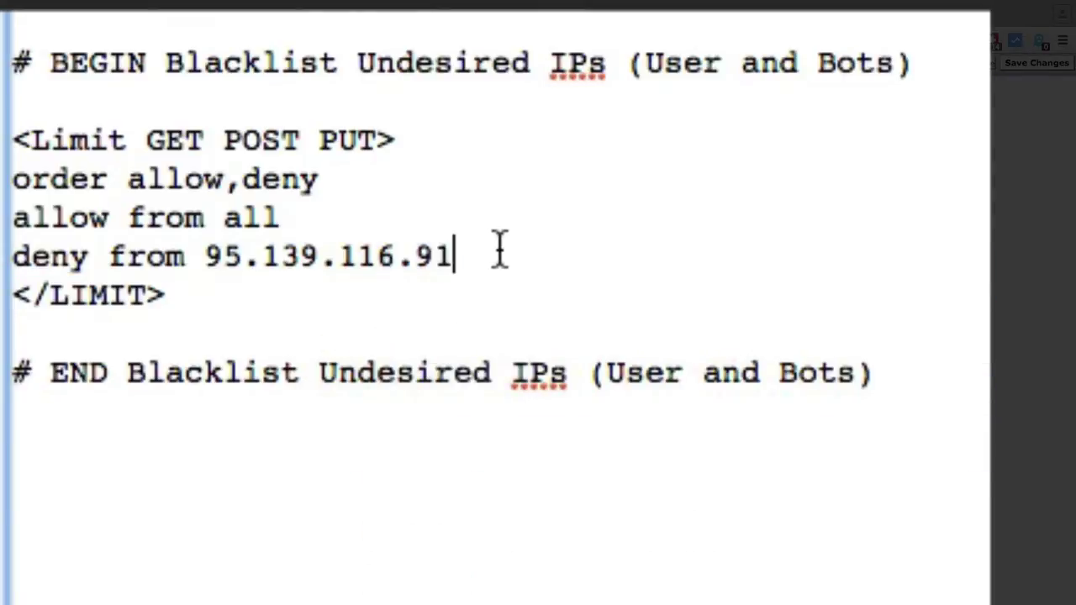
key(Return)
right_click(408, 296)
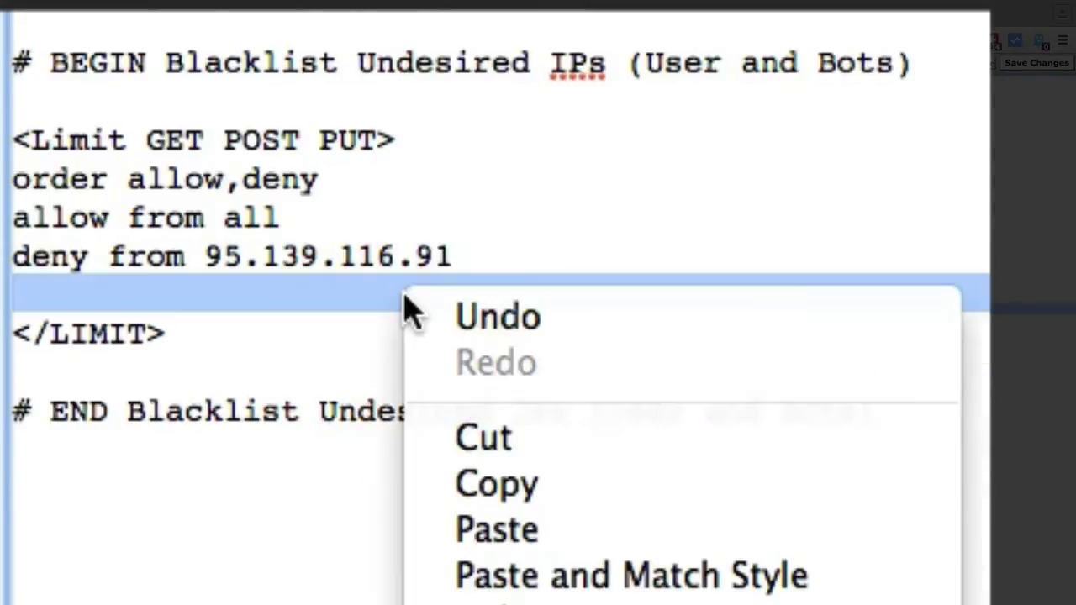
click(502, 531)
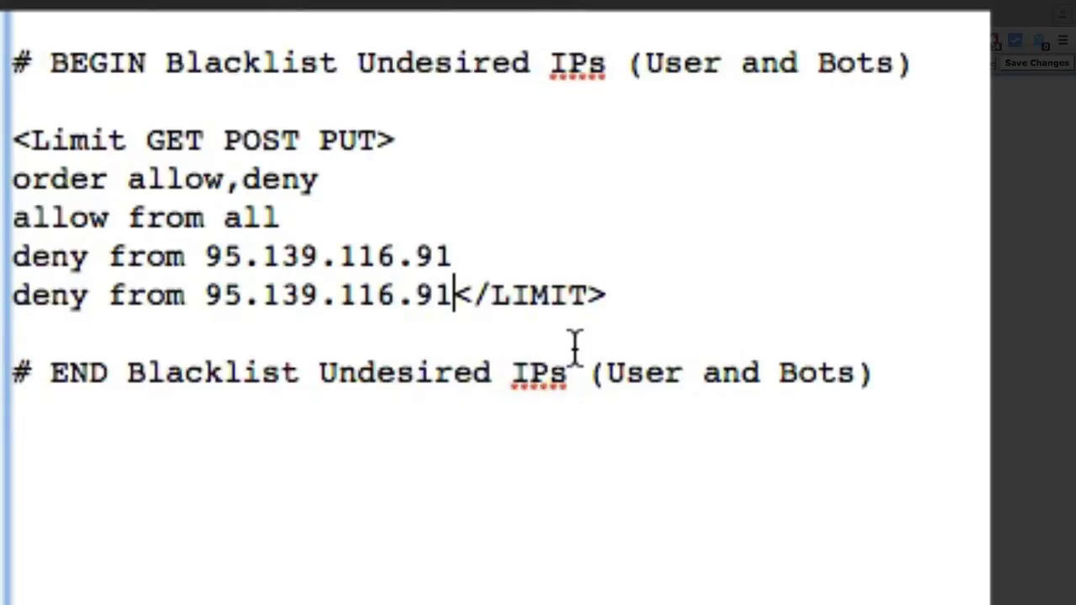
key(Return)
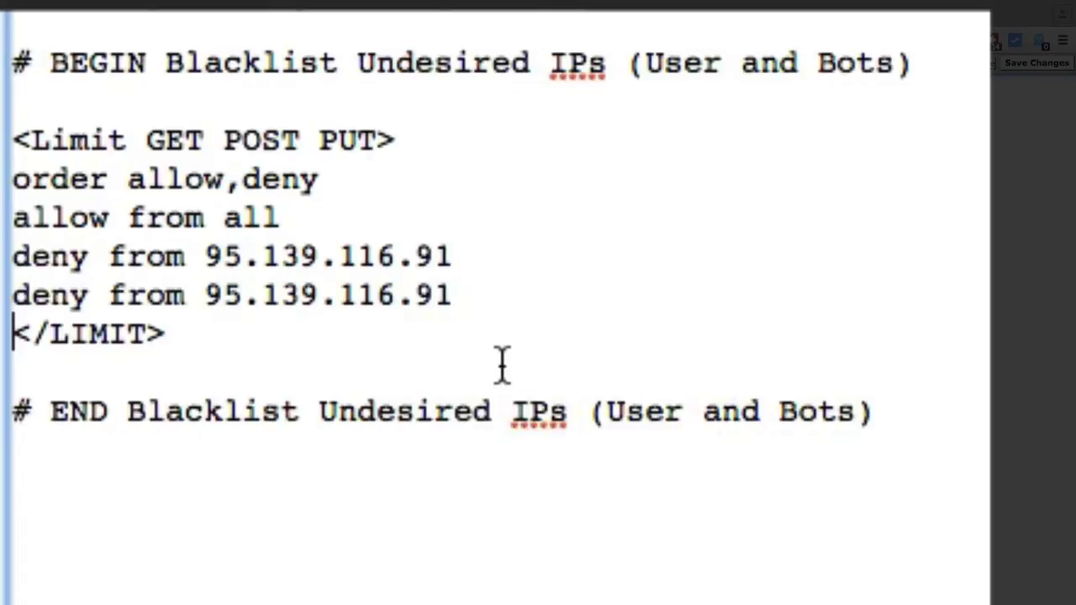
click(478, 302)
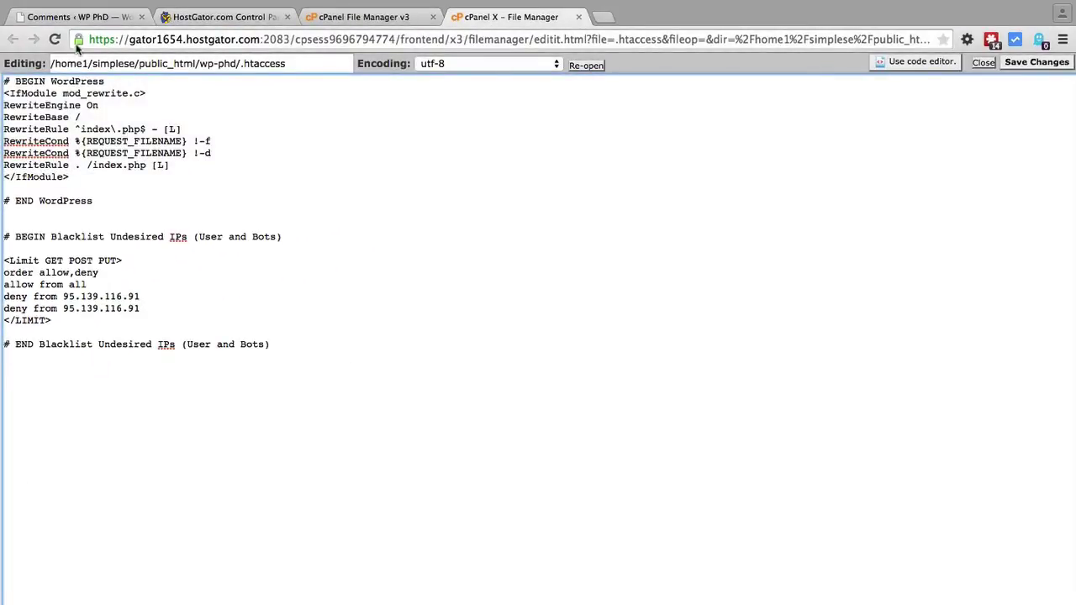
Step: Switch to the WordPress comments list and review the remaining pending spam comments and their commenters' IP addresses through the end of the list
click(92, 19)
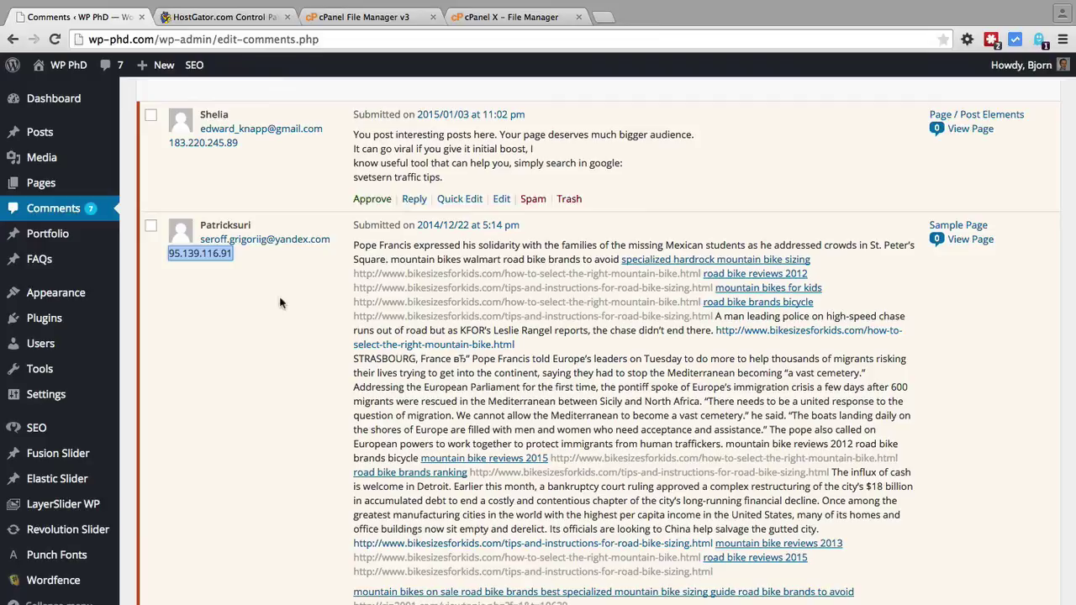
scroll(280, 300, down, 2)
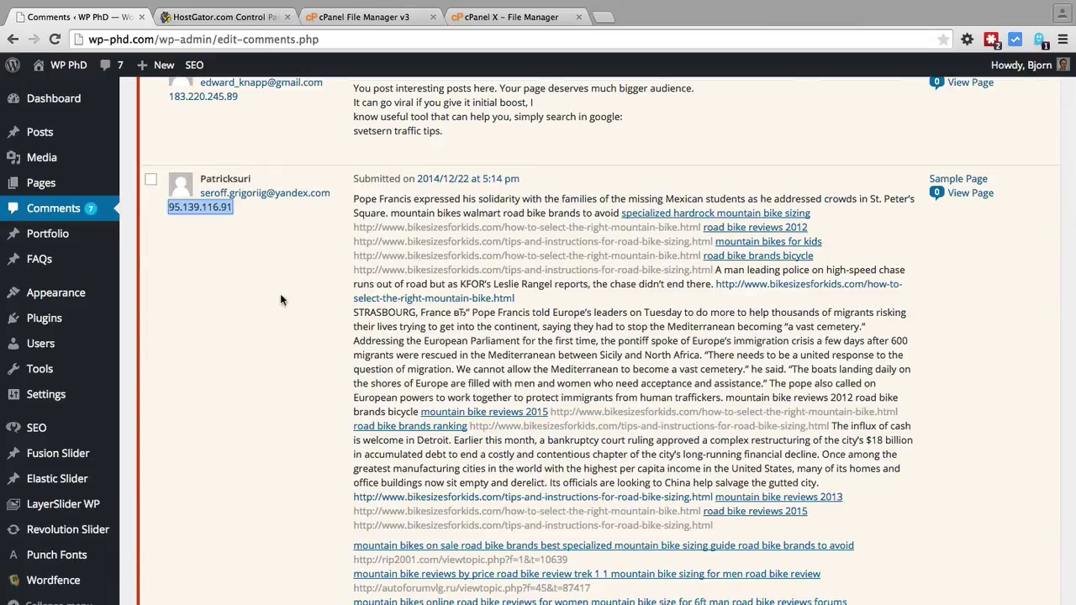
scroll(281, 295, down, 3)
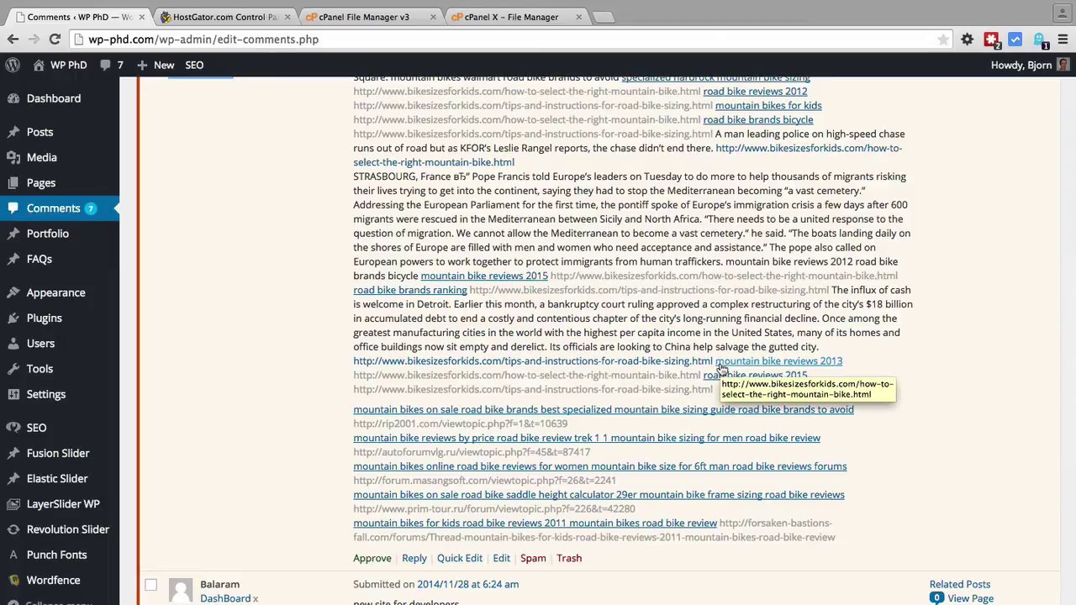
scroll(302, 422, down, 7)
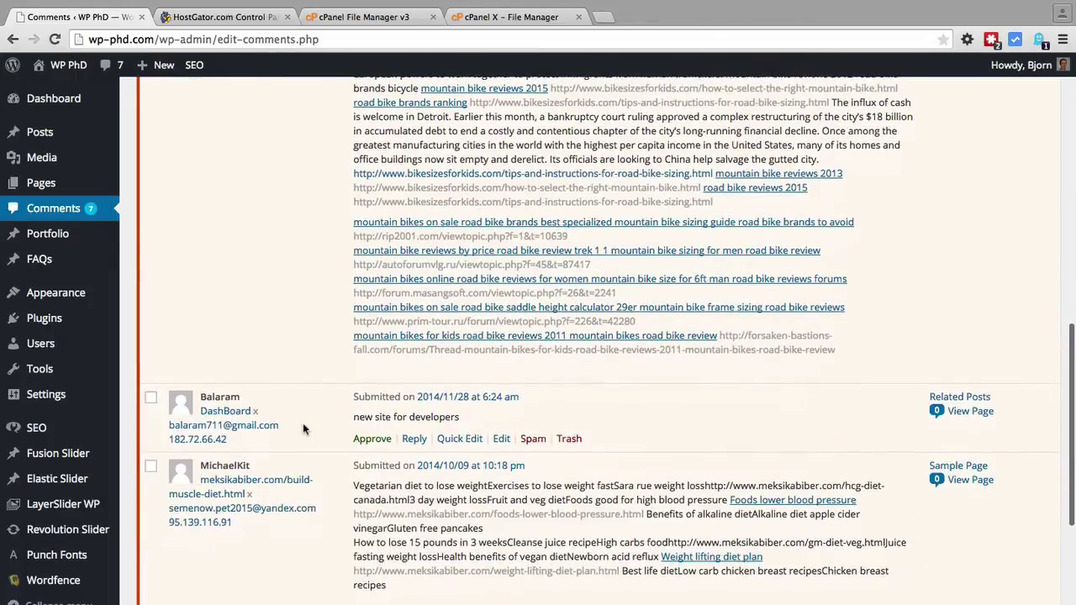
scroll(304, 429, down, 1)
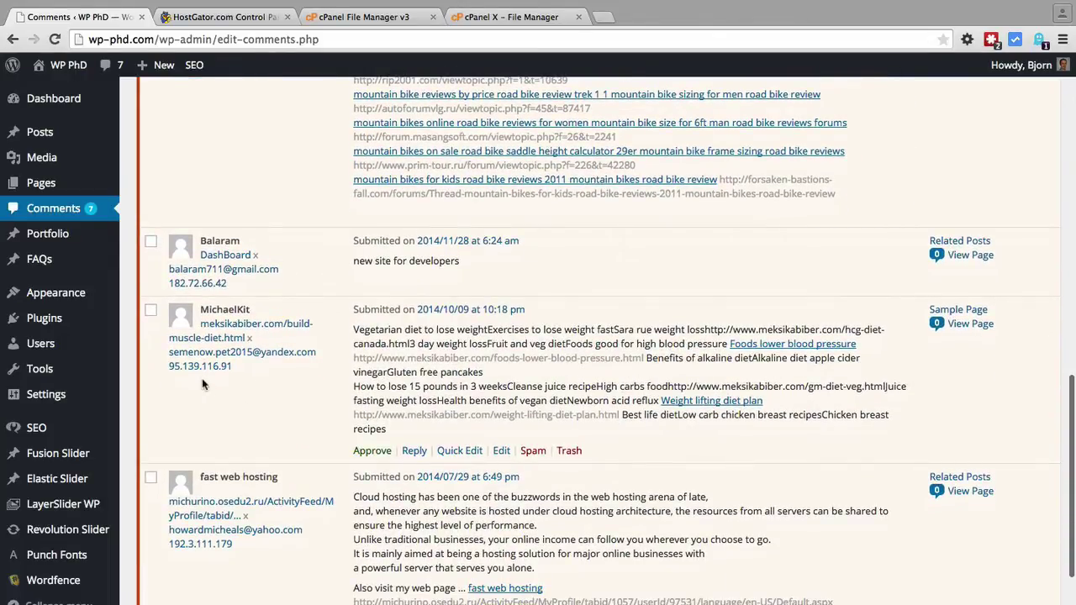
scroll(342, 454, down, 5)
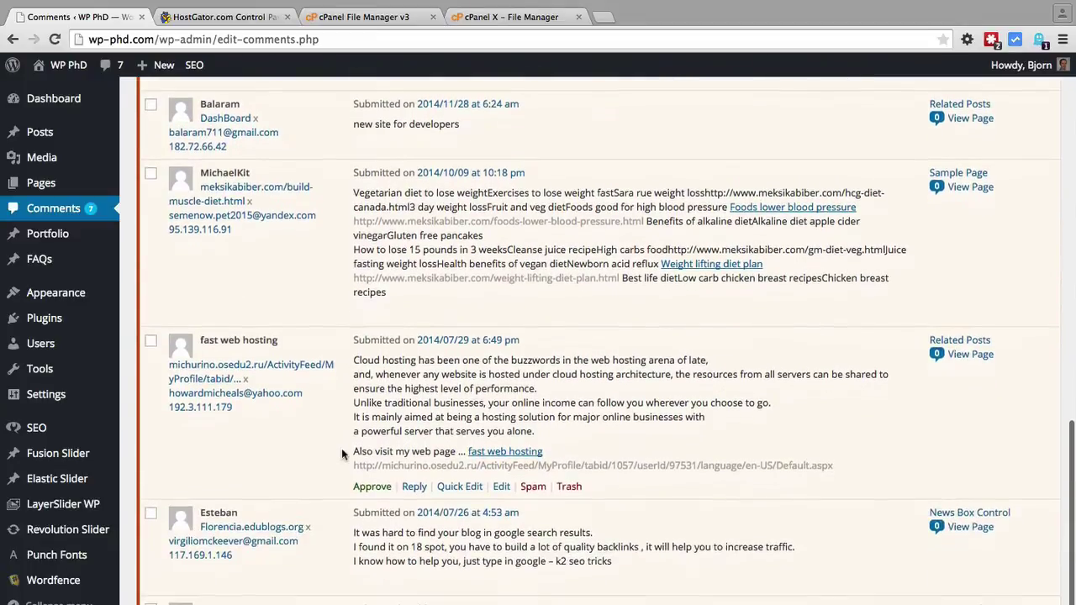
scroll(341, 448, up, 2)
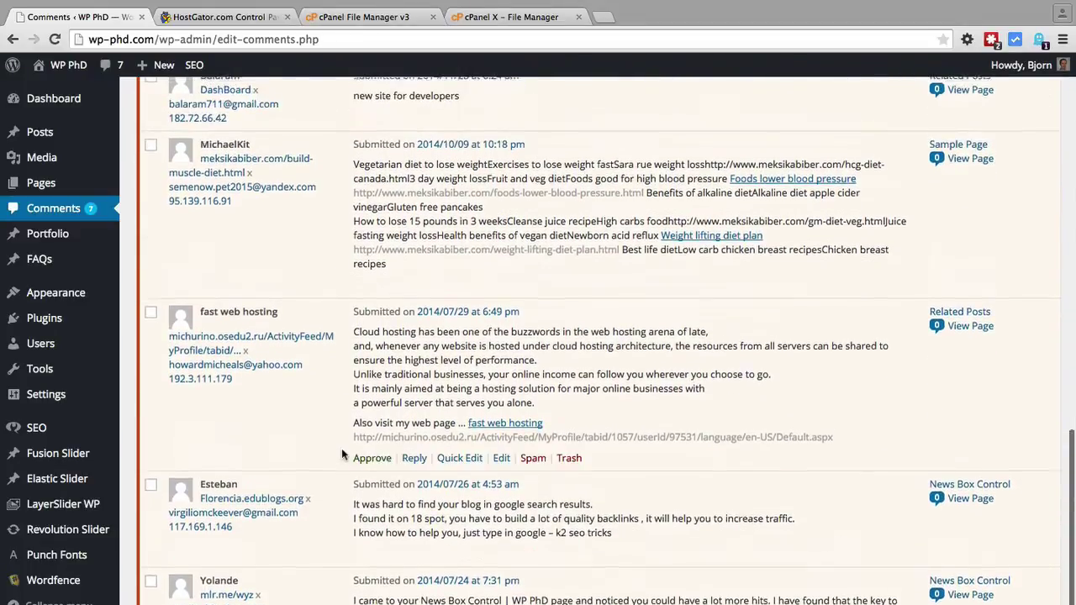
scroll(341, 454, down, 3)
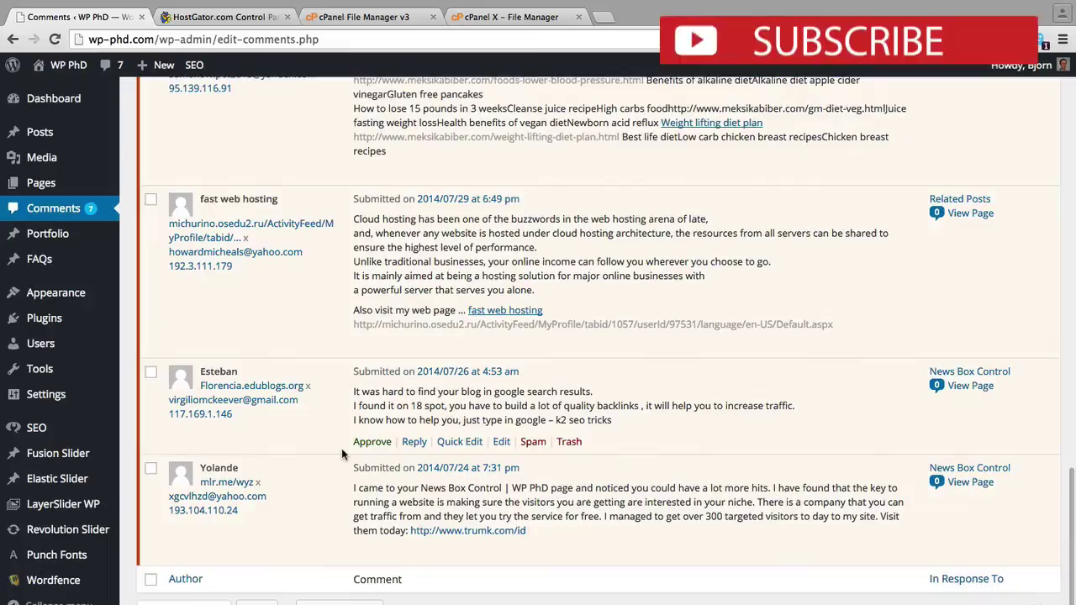
scroll(341, 448, up, 1)
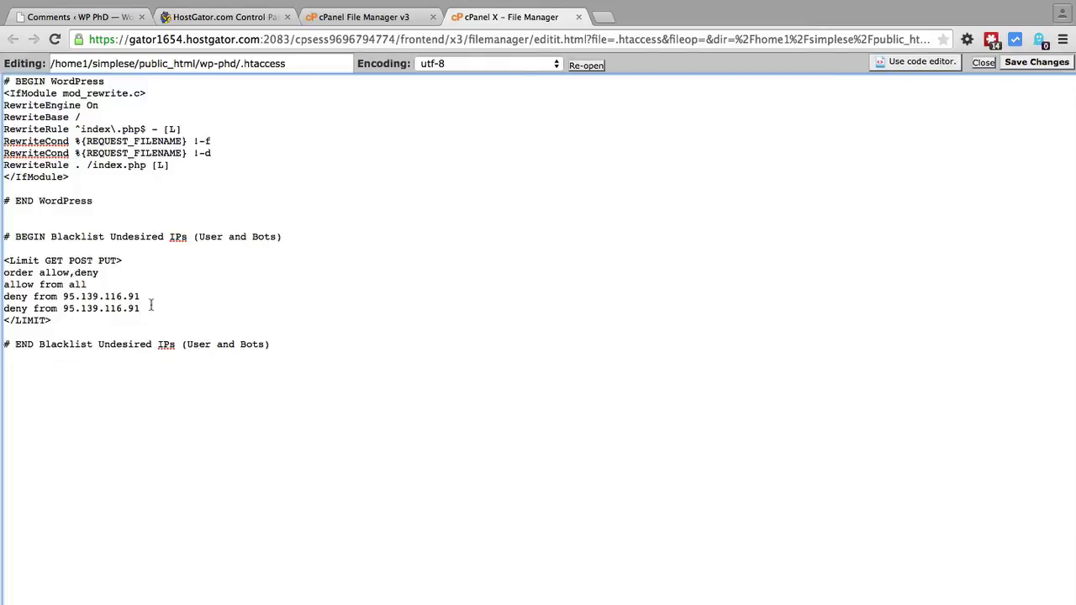
drag(149, 307, 147, 296)
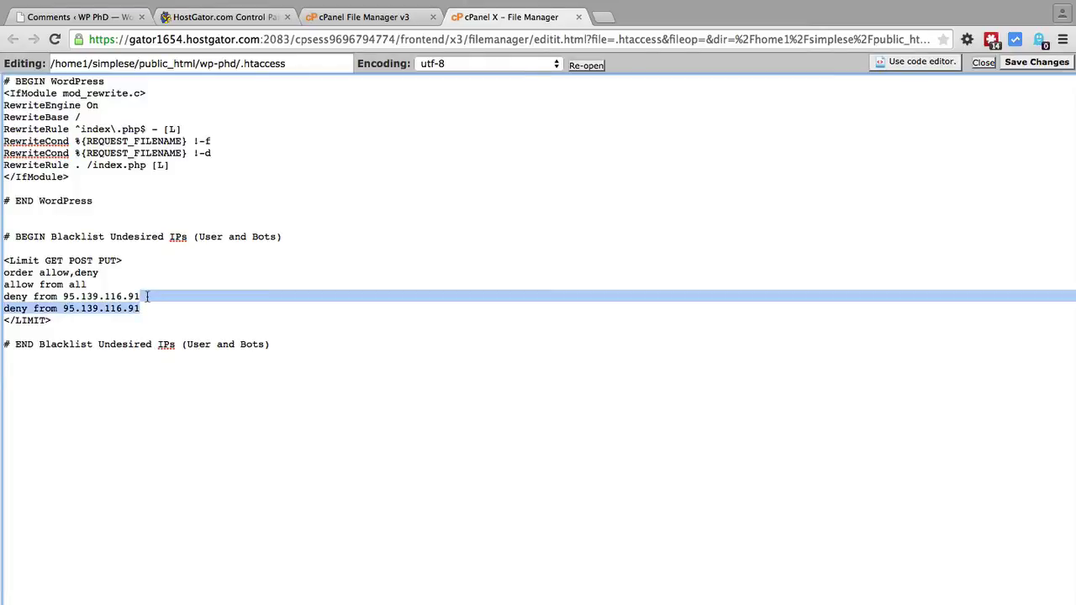
key(BackSpace)
click(1019, 67)
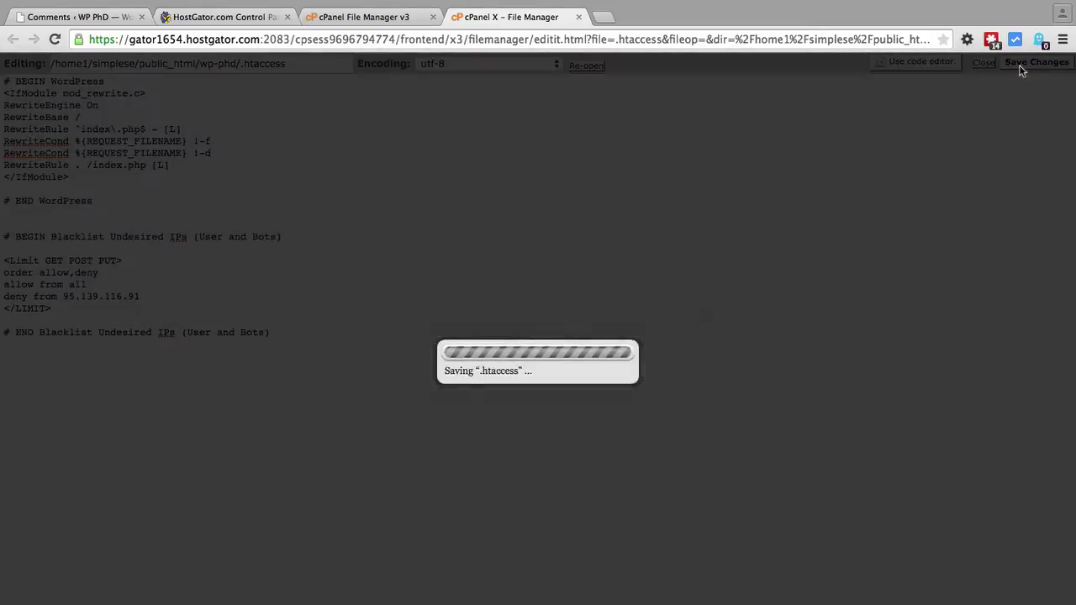